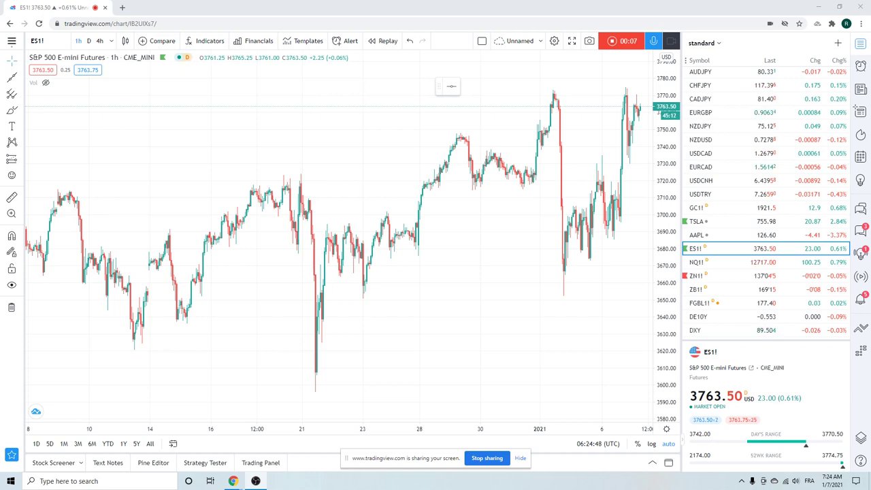
# - Chart Gold Futures (GC1!) on daily candles, quoting 1922.3, up 0.72%
pyautogui.scroll(2, 399, 249)
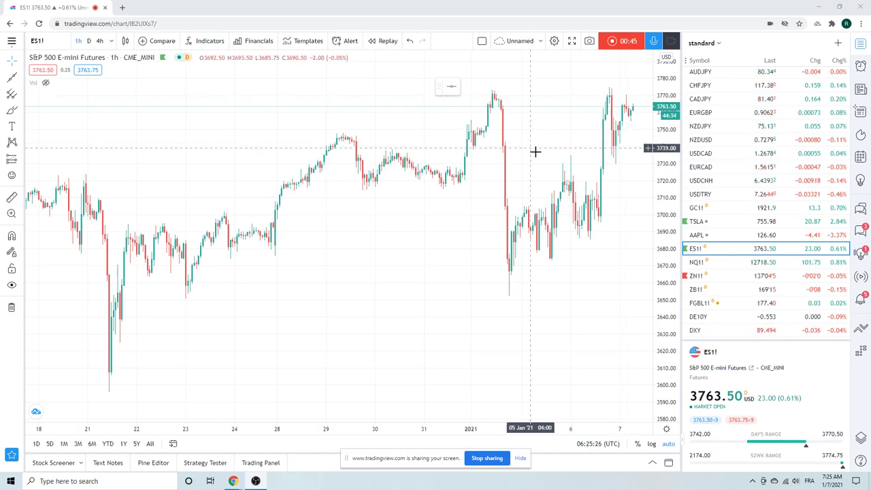
pyautogui.scroll(-2, 532, 171)
pyautogui.scroll(-2, 533, 171)
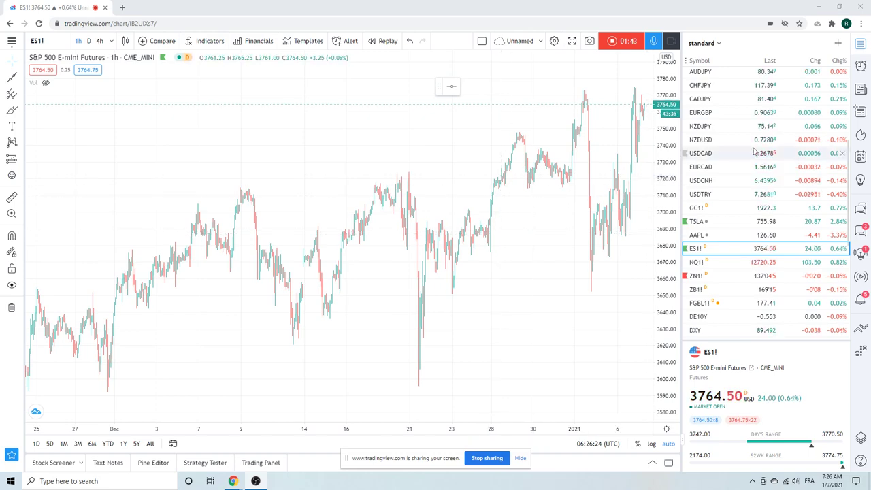
pyautogui.click(711, 211)
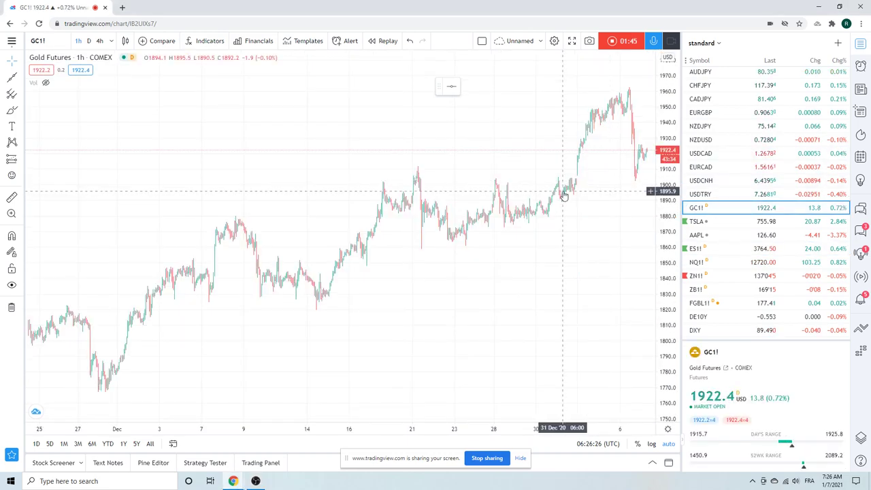
pyautogui.scroll(5, 565, 190)
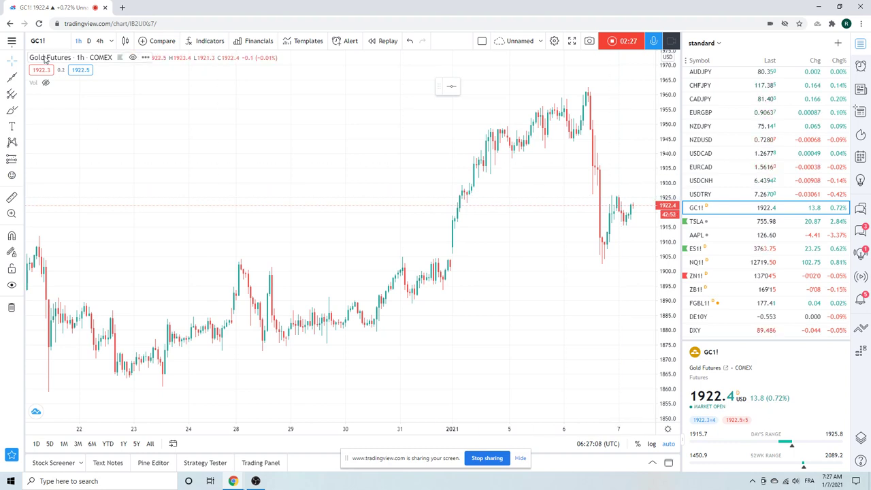
pyautogui.click(89, 40)
pyautogui.scroll(3, 305, 134)
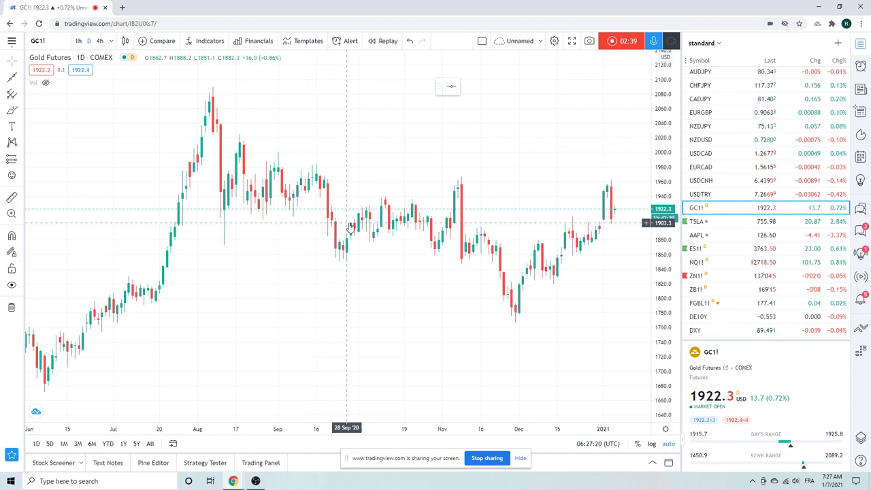
# - Move from T-Bond Futures ZB1! to the 30-year Treasury yield TYX and zoom through its daily chart
pyautogui.click(695, 290)
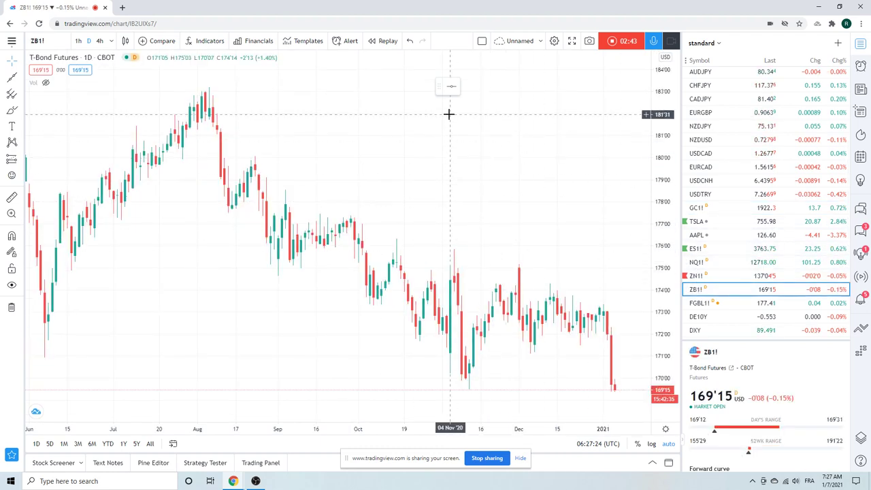
pyautogui.scroll(5, 756, 170)
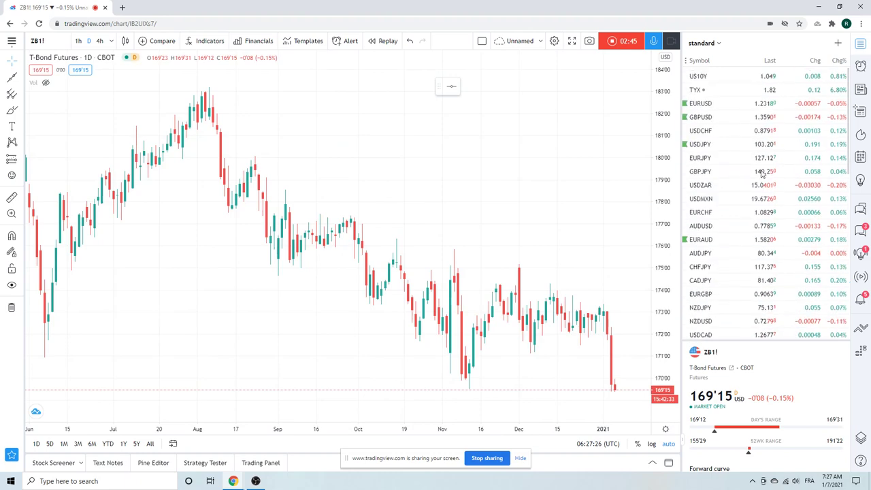
pyautogui.click(721, 90)
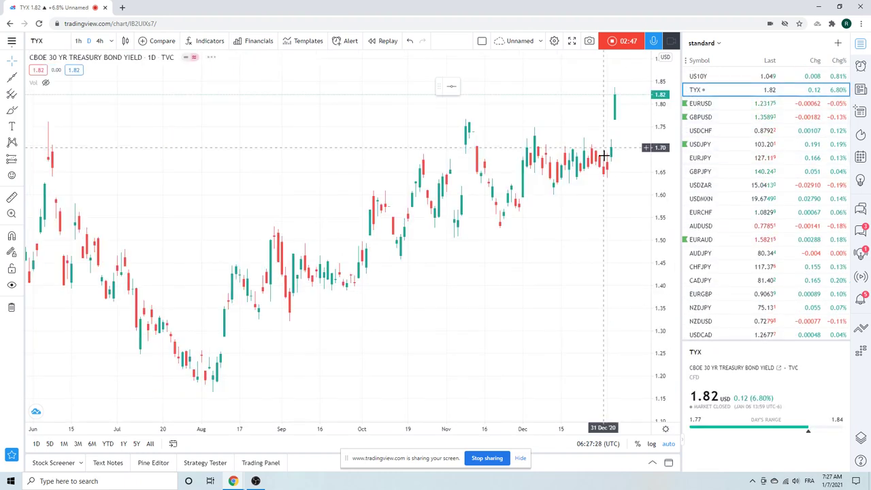
pyautogui.scroll(-3, 494, 140)
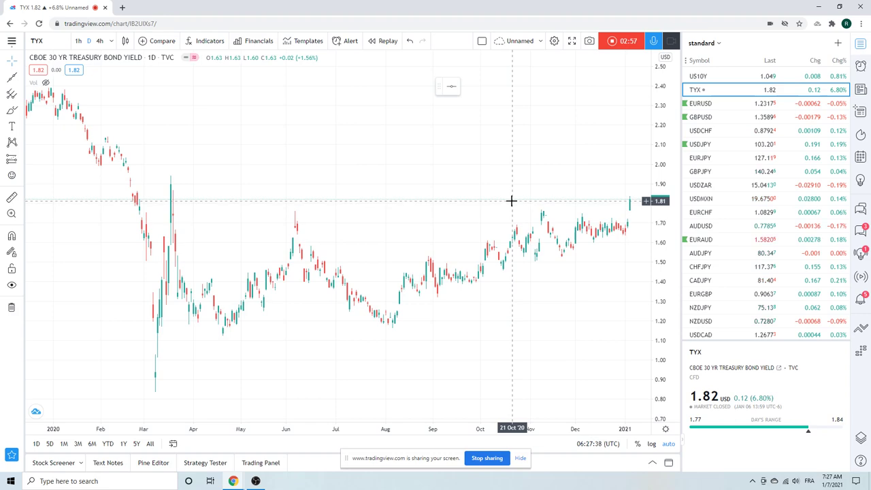
pyautogui.scroll(-4, 511, 201)
pyautogui.scroll(-3, 511, 203)
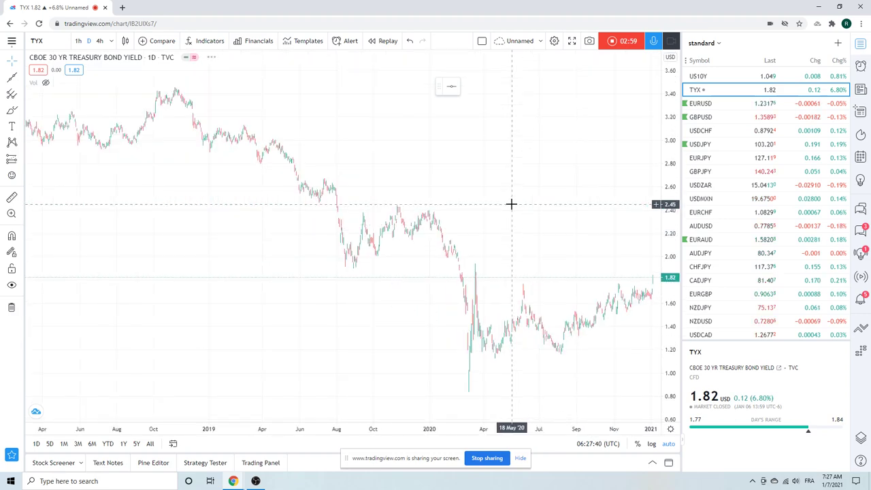
pyautogui.scroll(-3, 511, 204)
pyautogui.scroll(-4, 511, 202)
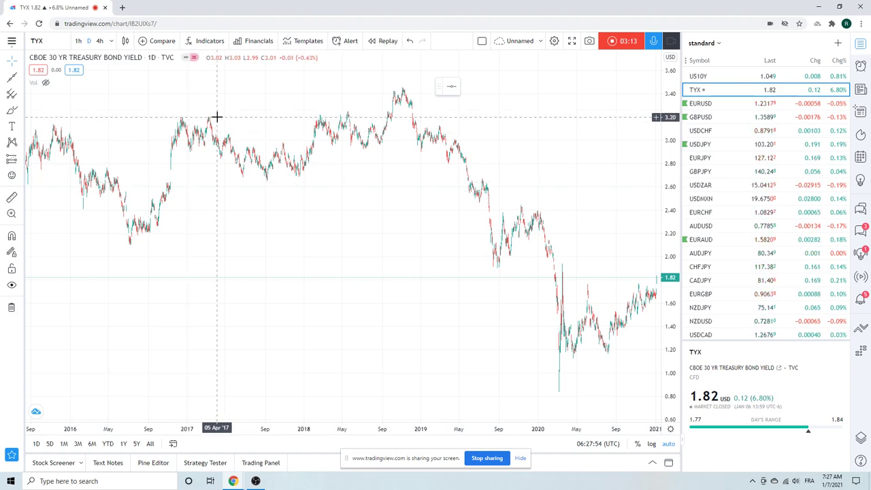
pyautogui.scroll(8, 301, 197)
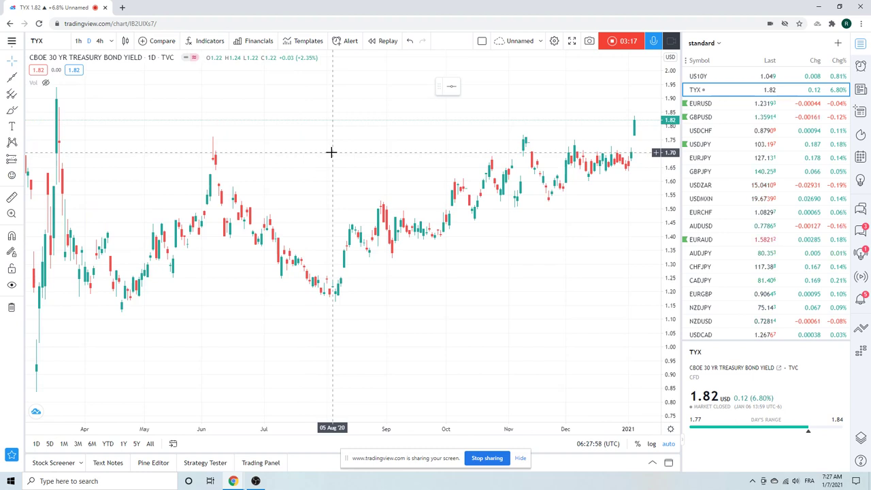
pyautogui.scroll(-3, 331, 152)
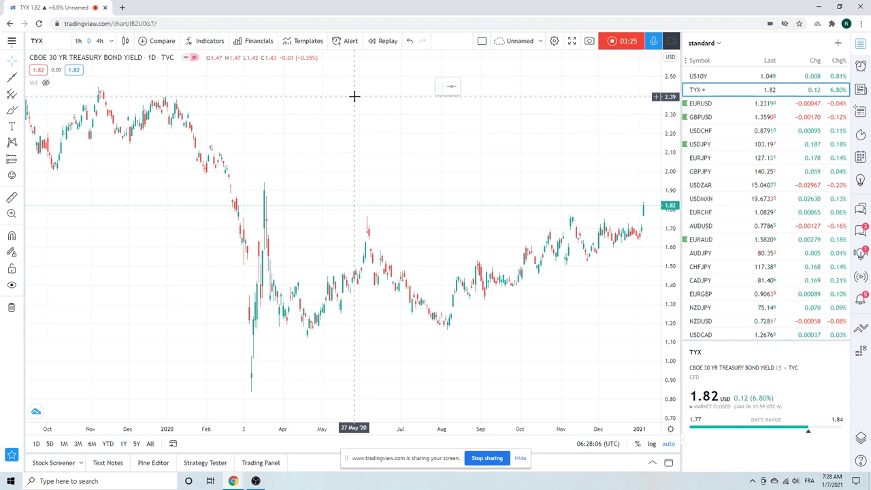
pyautogui.scroll(-2, 353, 96)
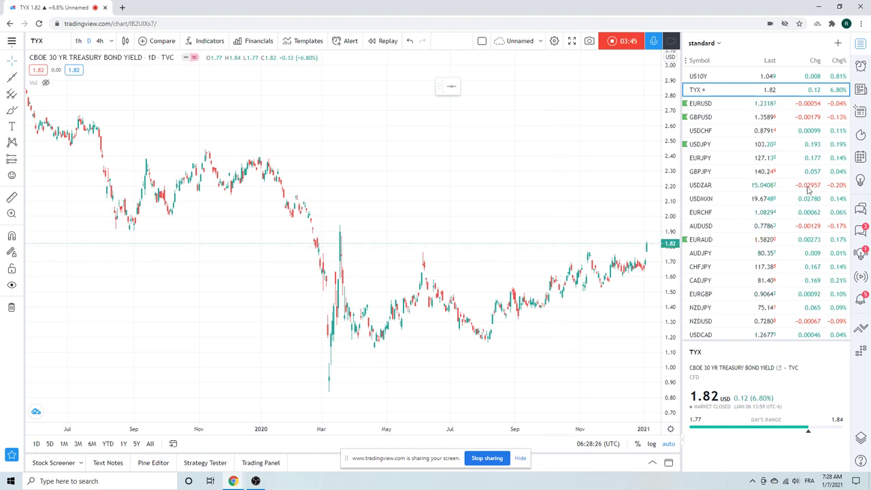
pyautogui.scroll(-3, 759, 179)
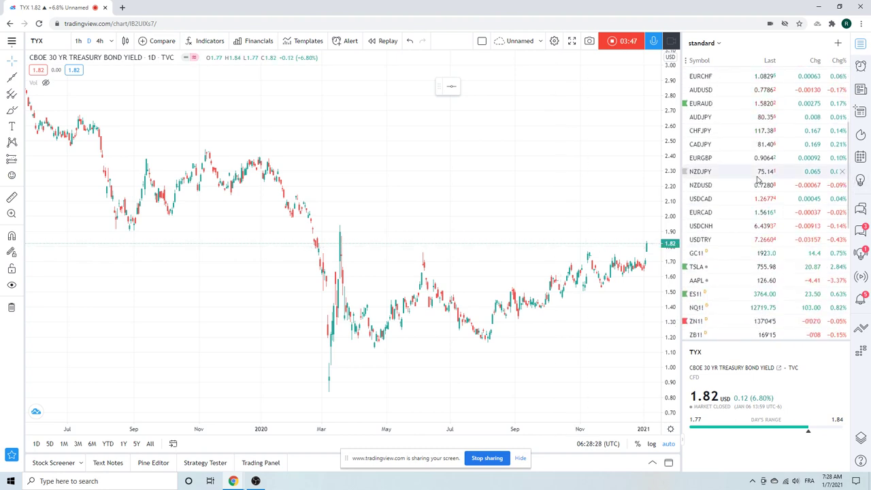
pyautogui.scroll(-2, 759, 179)
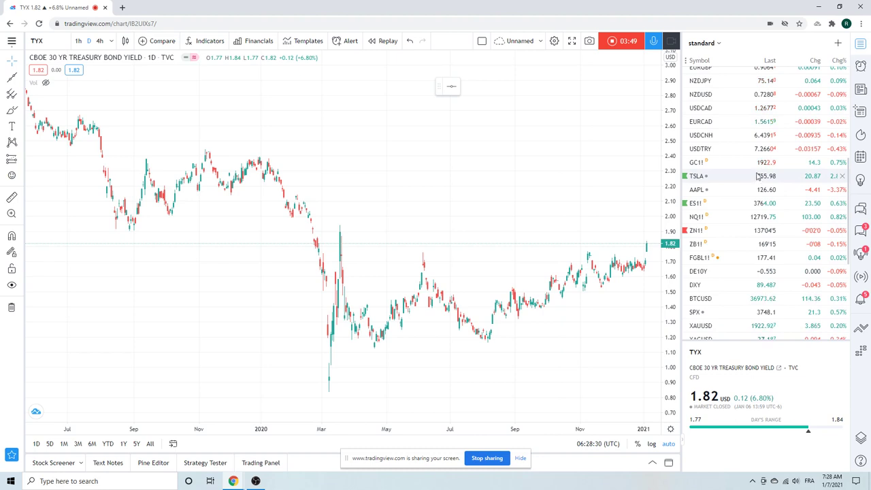
pyautogui.scroll(-1, 755, 166)
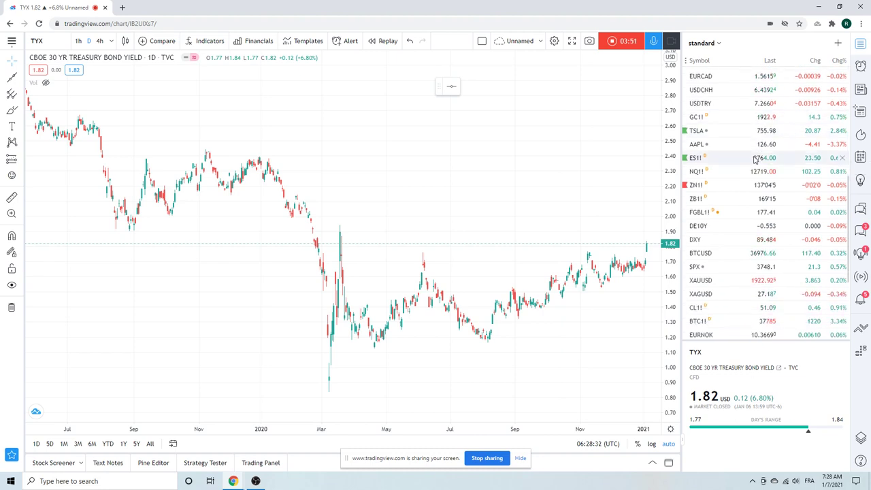
# - Chart Light Crude Oil Futures CL1!, check hourly candles, then return to daily at 51.07
pyautogui.click(696, 309)
pyautogui.scroll(3, 571, 273)
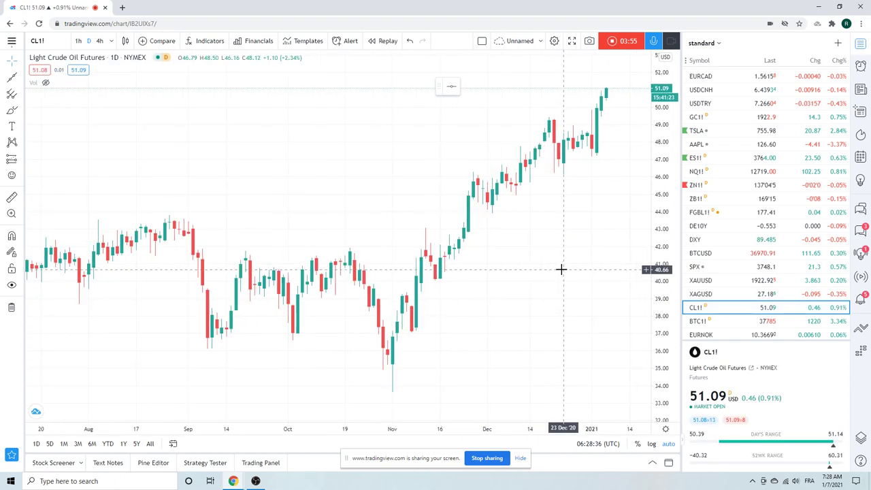
pyautogui.scroll(2, 561, 270)
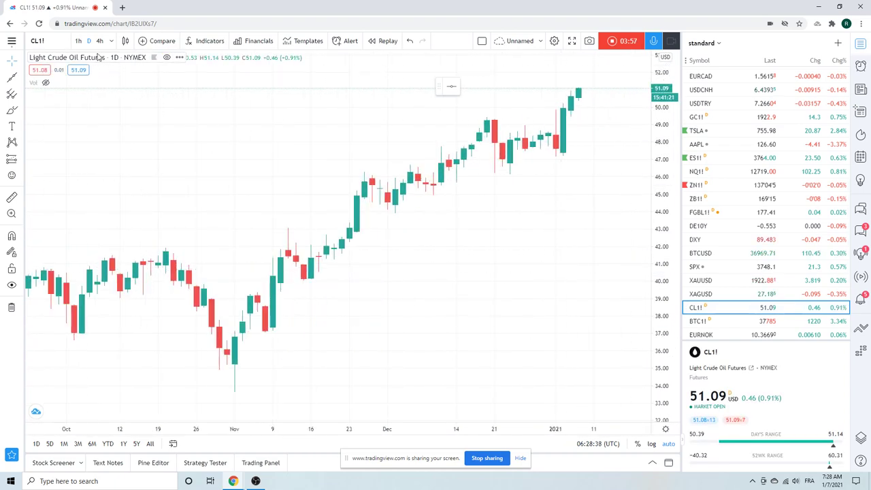
pyautogui.click(79, 41)
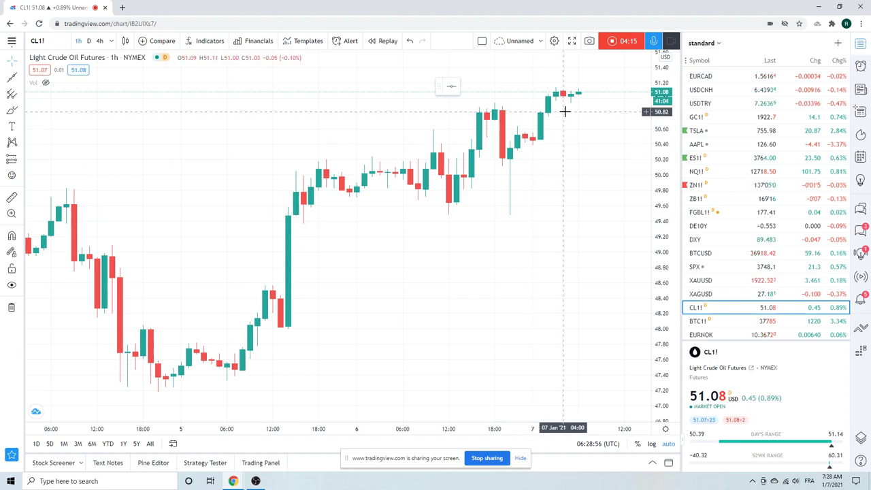
pyautogui.scroll(-2, 565, 111)
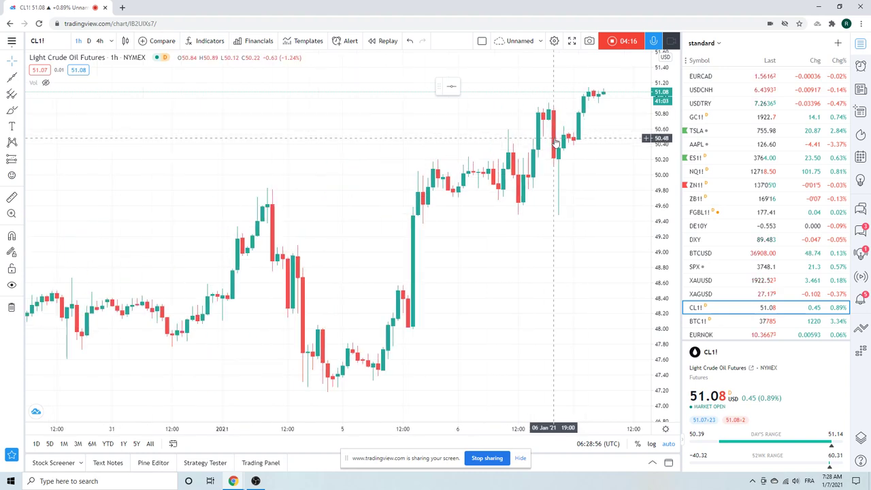
pyautogui.click(90, 41)
pyautogui.scroll(2, 389, 243)
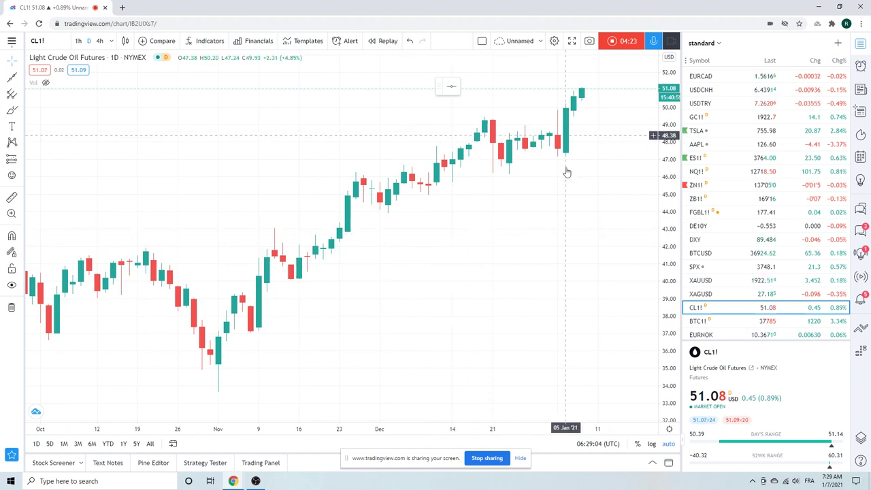
pyautogui.scroll(5, 755, 218)
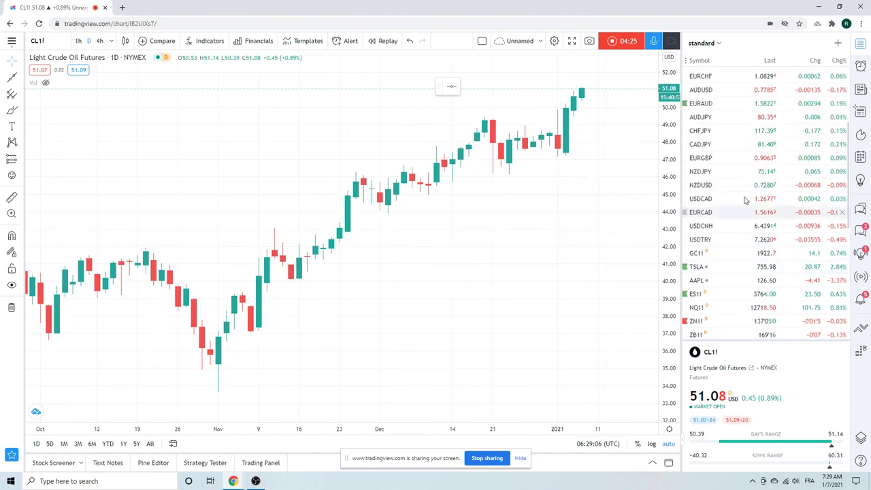
pyautogui.scroll(1, 743, 198)
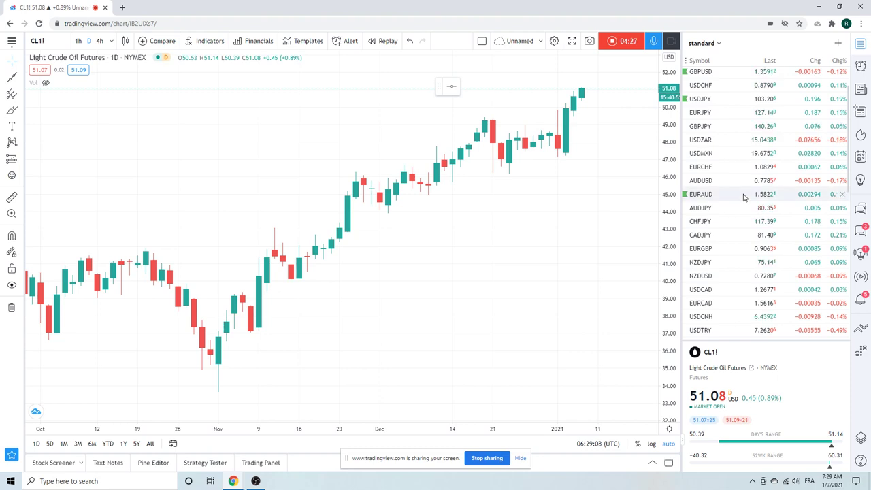
pyautogui.scroll(2, 744, 197)
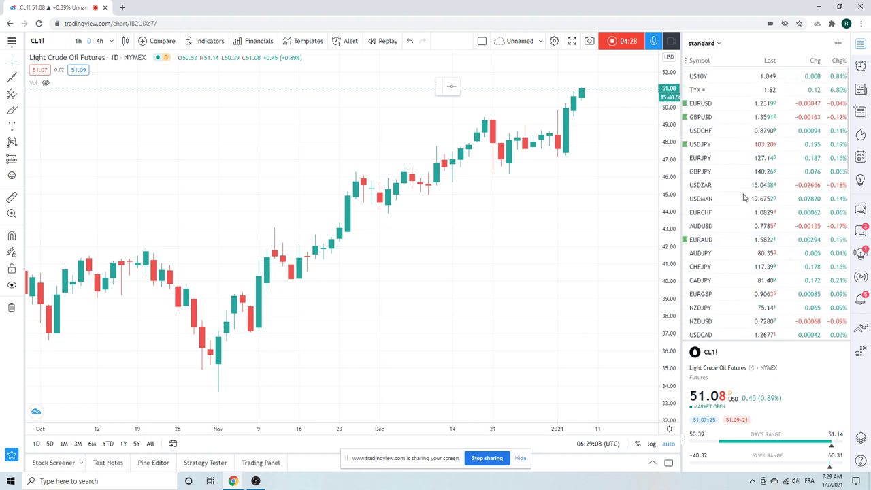
# - Glance at the US 10-year yield US10Y, then go back to the 30-year yield TYX
pyautogui.click(713, 79)
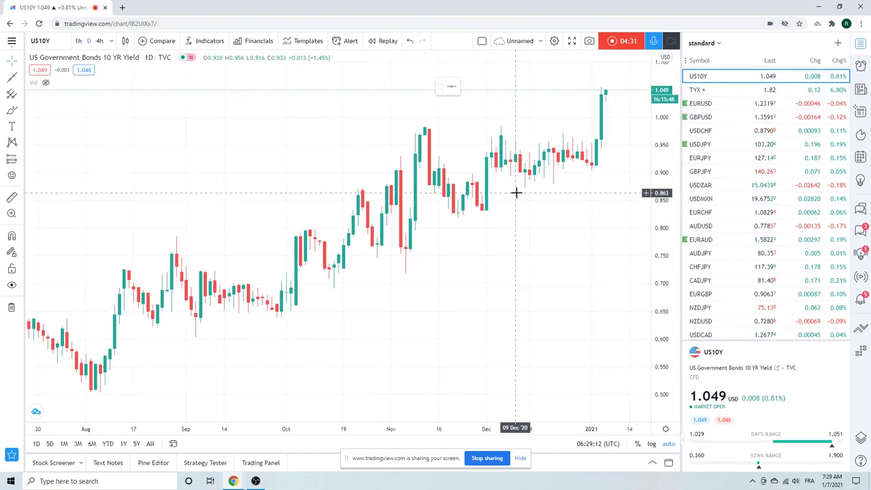
pyautogui.scroll(-3, 516, 193)
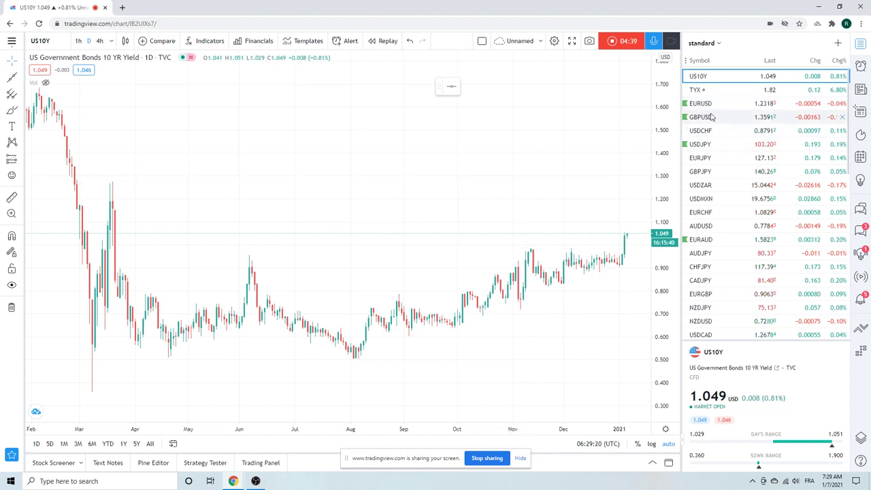
pyautogui.click(703, 93)
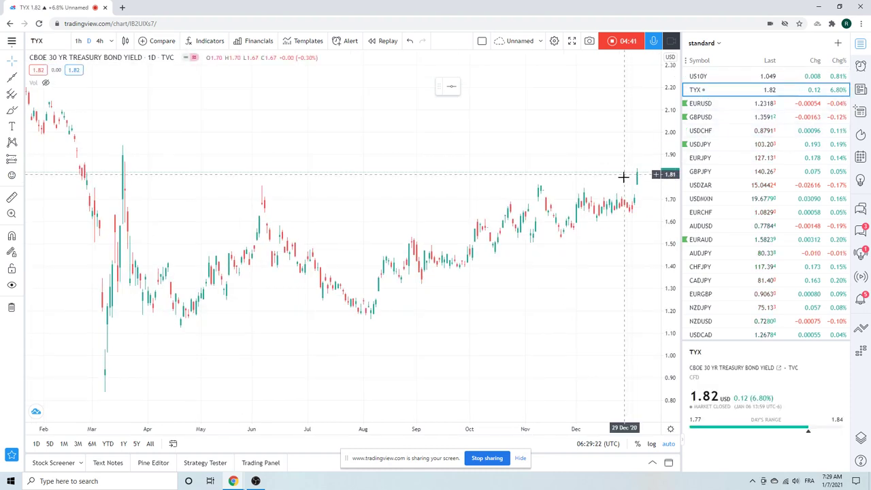
pyautogui.scroll(-3, 578, 179)
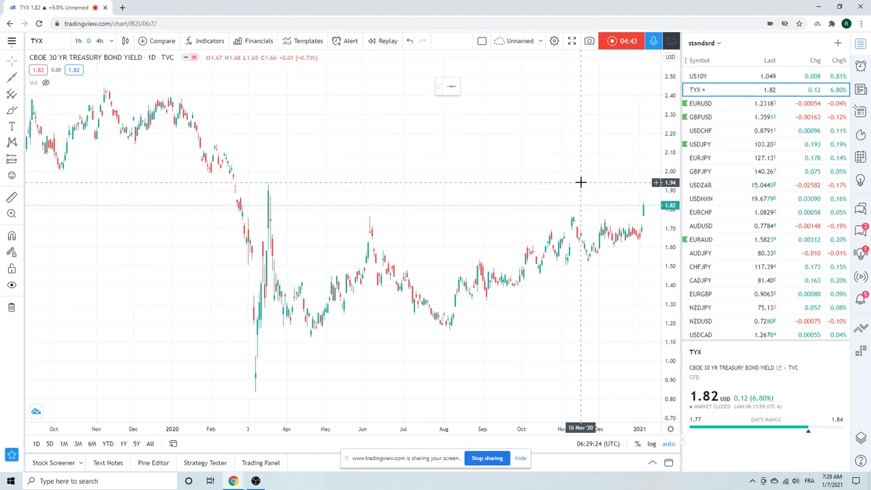
pyautogui.scroll(5, 580, 181)
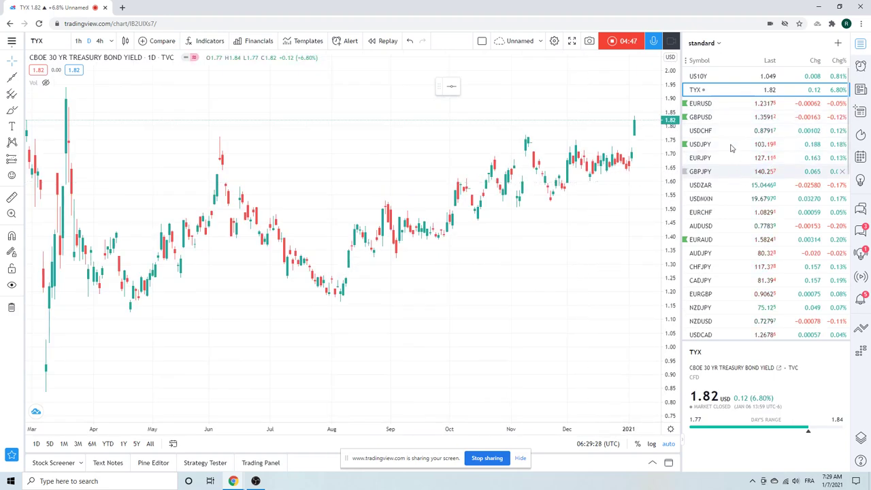
# - Chart EURUSD, try hourly candles, then settle on 4-hour candles showing the rising trend line
pyautogui.click(715, 107)
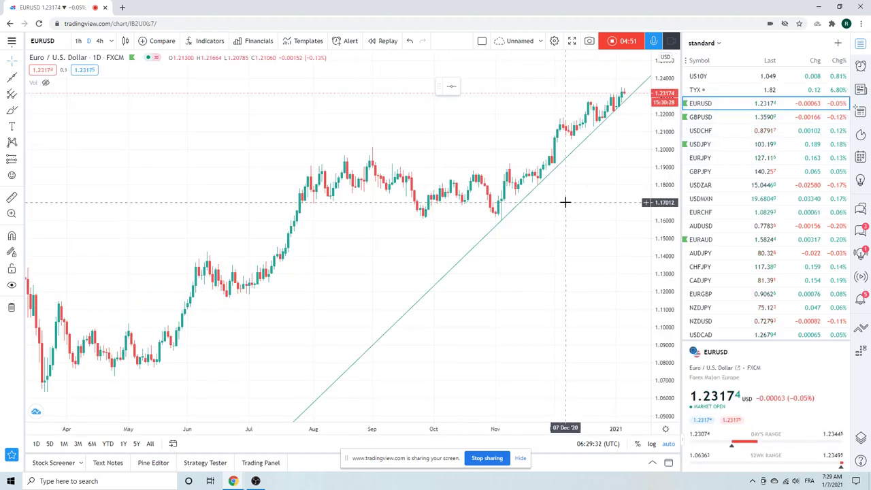
pyautogui.scroll(6, 565, 201)
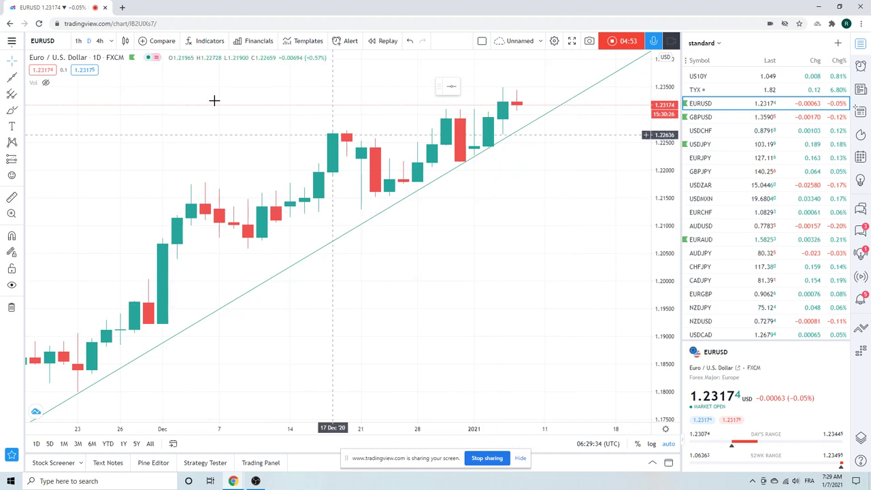
pyautogui.click(79, 41)
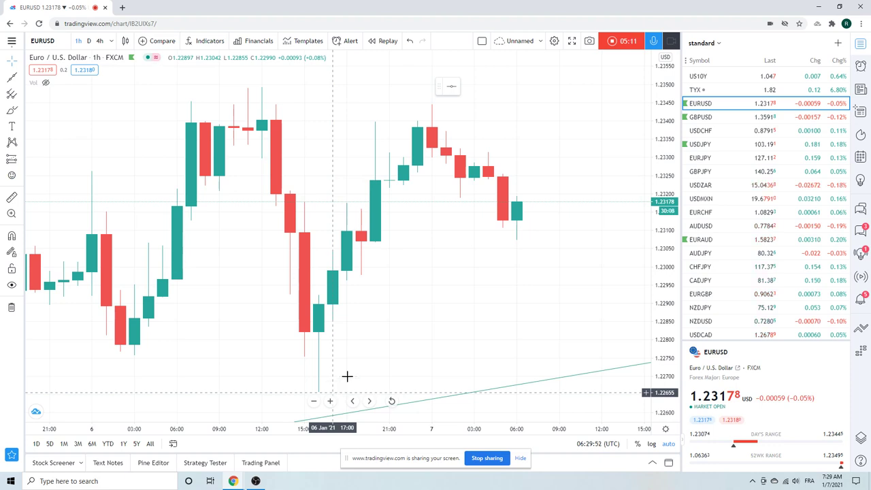
pyautogui.scroll(-2, 478, 297)
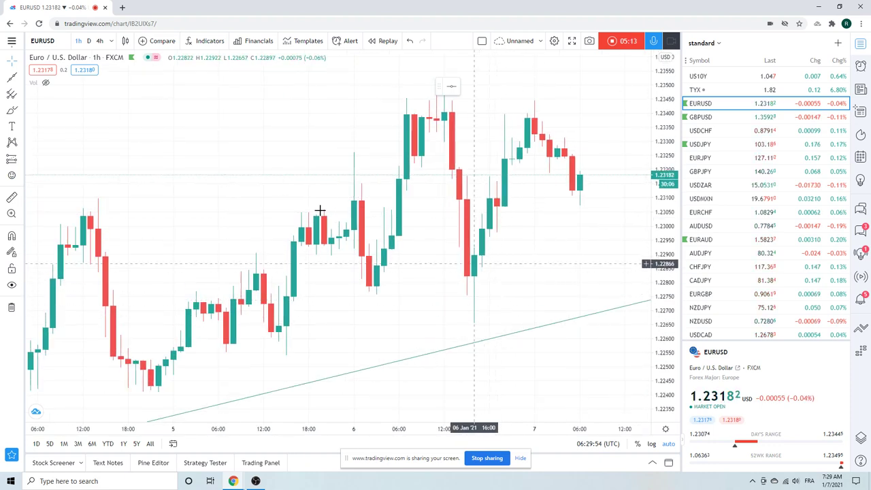
pyautogui.click(99, 40)
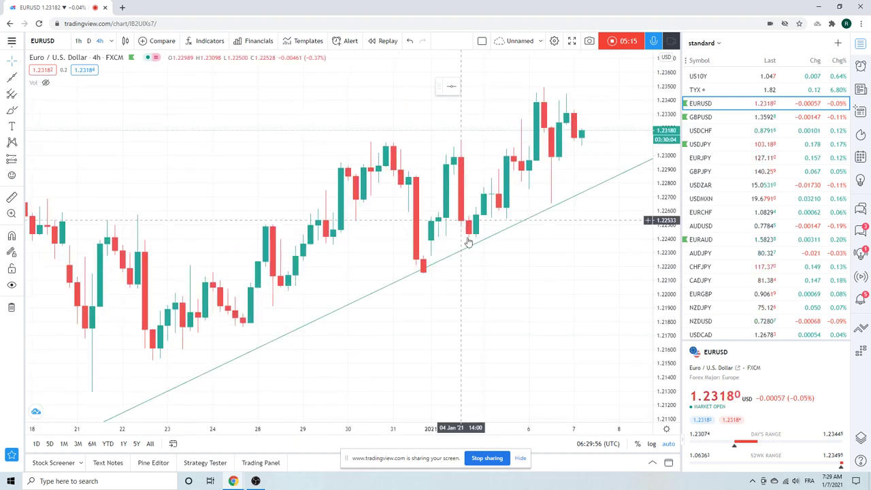
pyautogui.scroll(-2, 262, 190)
pyautogui.scroll(-3, 262, 193)
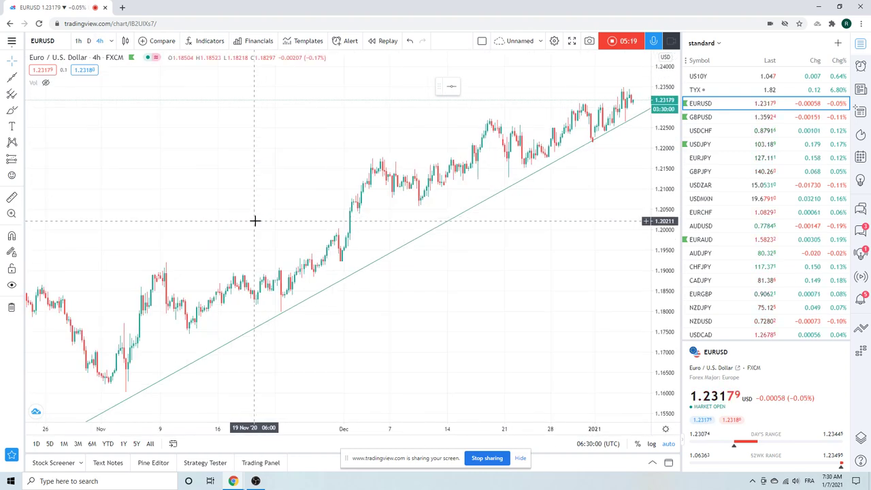
pyautogui.scroll(3, 255, 219)
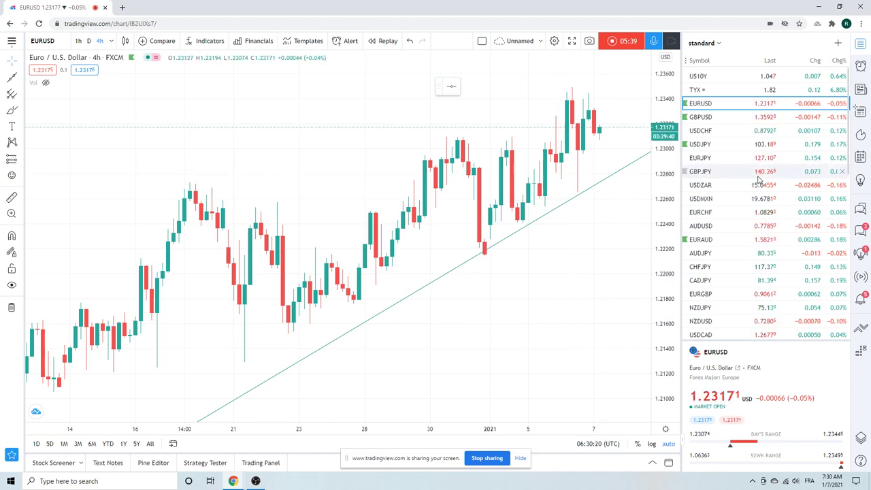
# - Chart EURJPY on 4-hour candles, quoting 127.108, up 0.12%
pyautogui.click(701, 158)
pyautogui.scroll(-5, 543, 207)
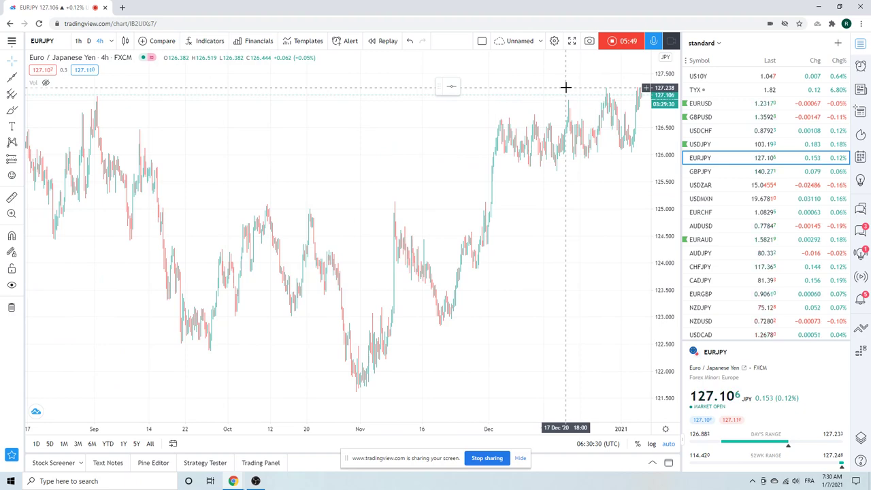
pyautogui.scroll(5, 566, 87)
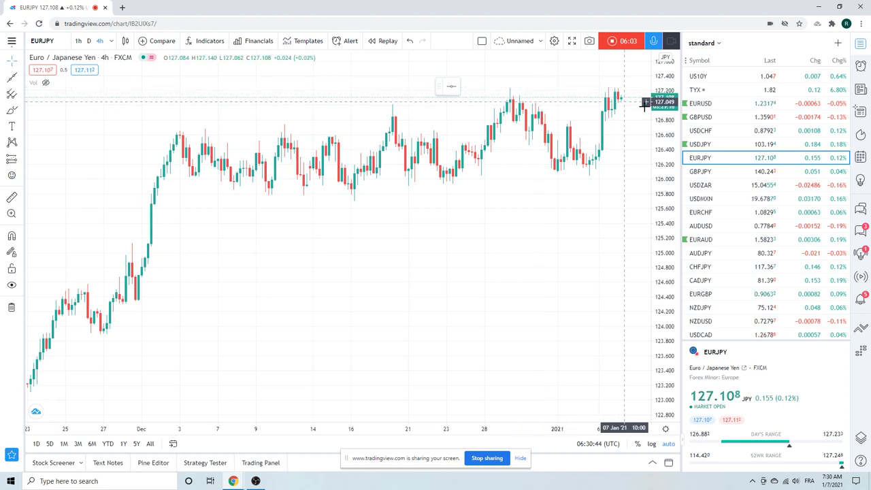
# - Chart USDJPY on daily candles
pyautogui.click(700, 144)
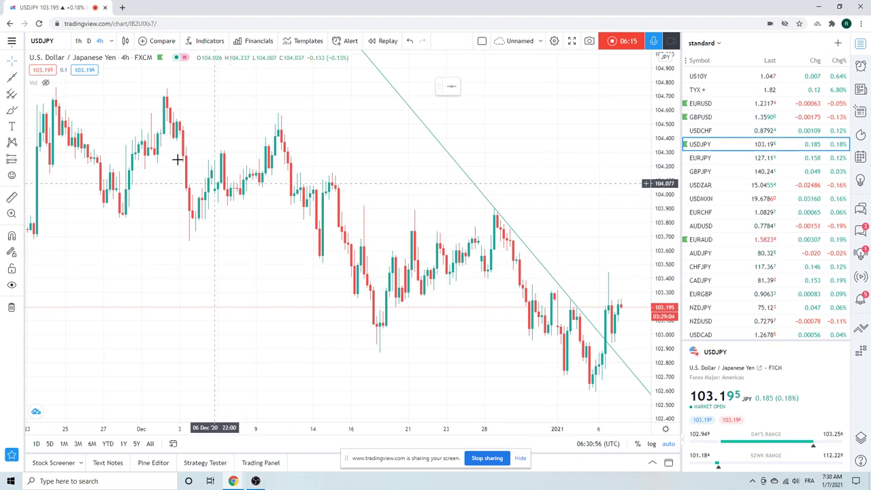
pyautogui.click(87, 42)
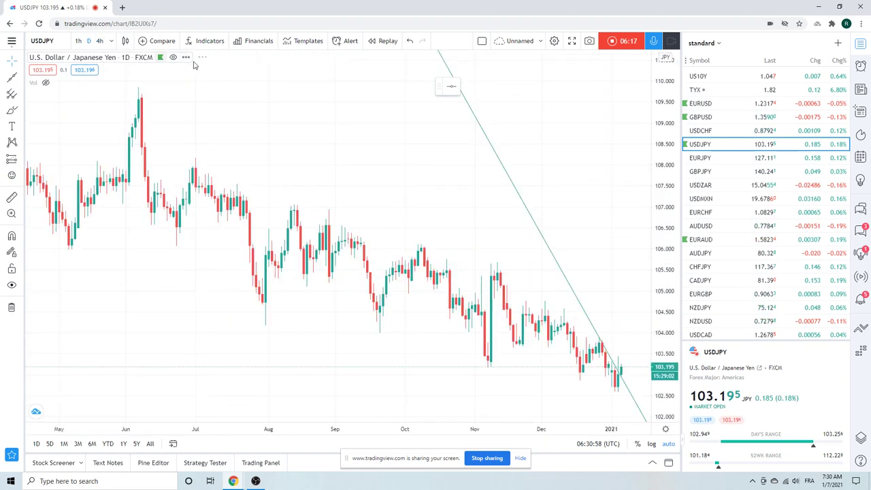
pyautogui.scroll(3, 270, 219)
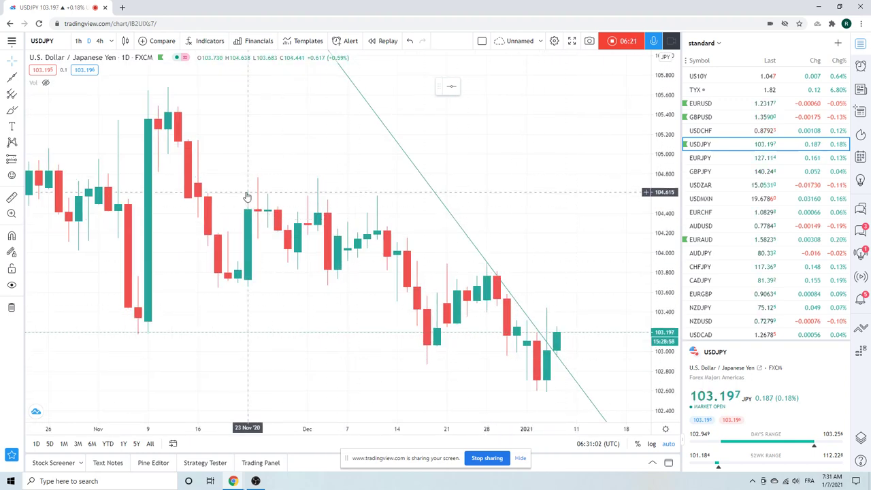
# - Hide the USDJPY falling trend line, then return to EURJPY on daily candles
pyautogui.rightClick(433, 194)
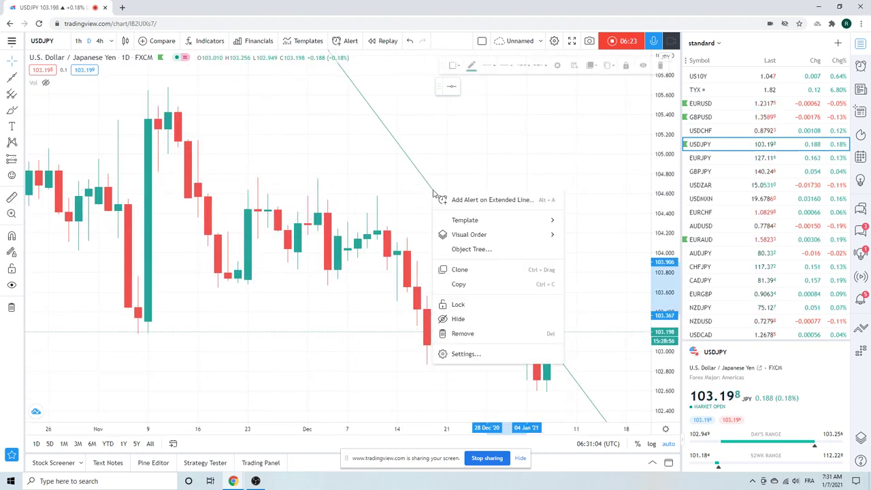
pyautogui.click(479, 320)
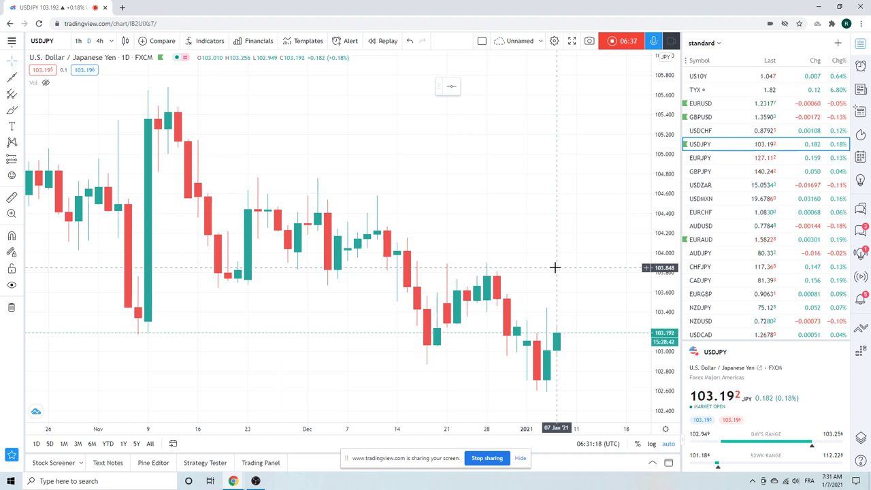
pyautogui.scroll(-1, 555, 266)
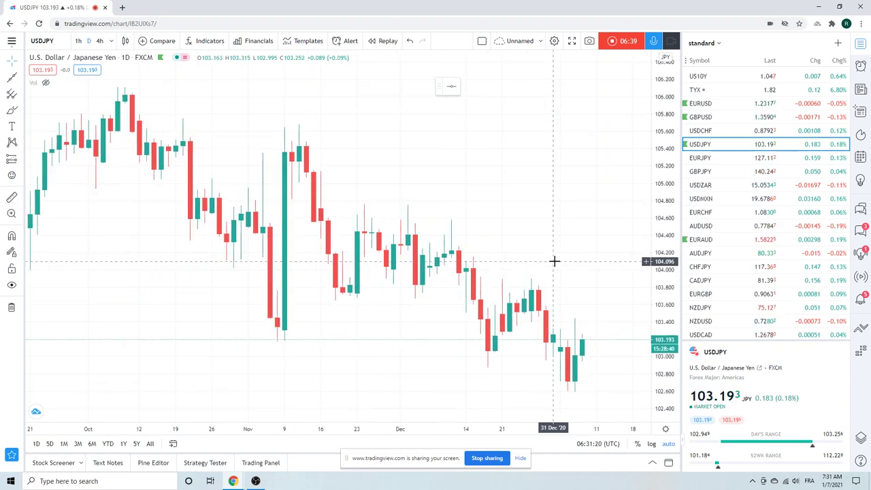
pyautogui.scroll(1, 555, 261)
pyautogui.scroll(2, 564, 306)
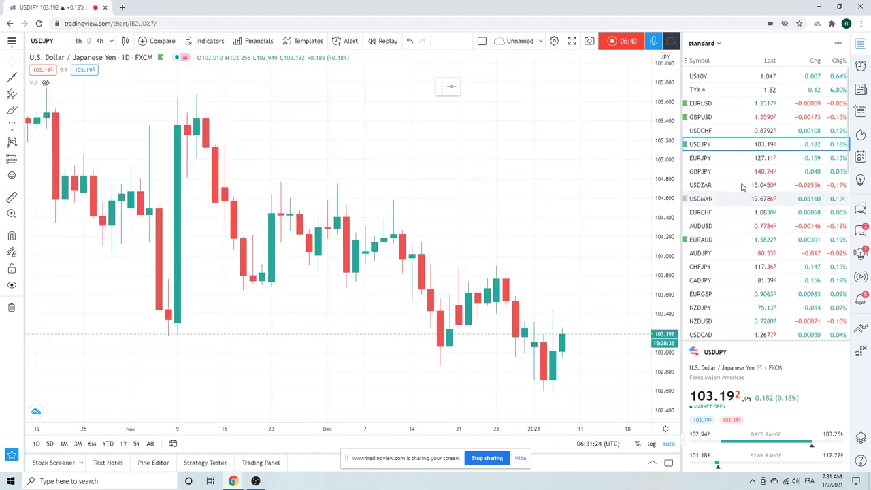
pyautogui.click(728, 158)
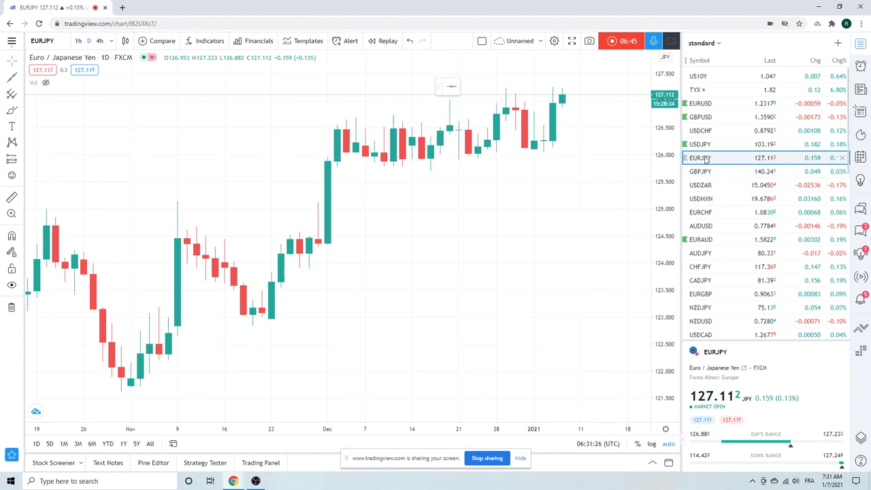
# - Chart USDZAR daily, zoomed on mid-October to early January at the descending trend line
pyautogui.click(702, 187)
pyautogui.scroll(-3, 503, 204)
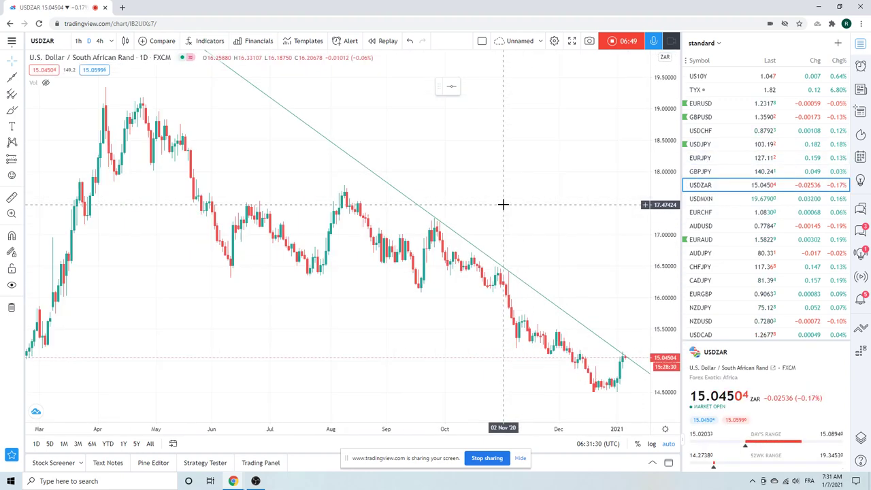
pyautogui.scroll(4, 503, 205)
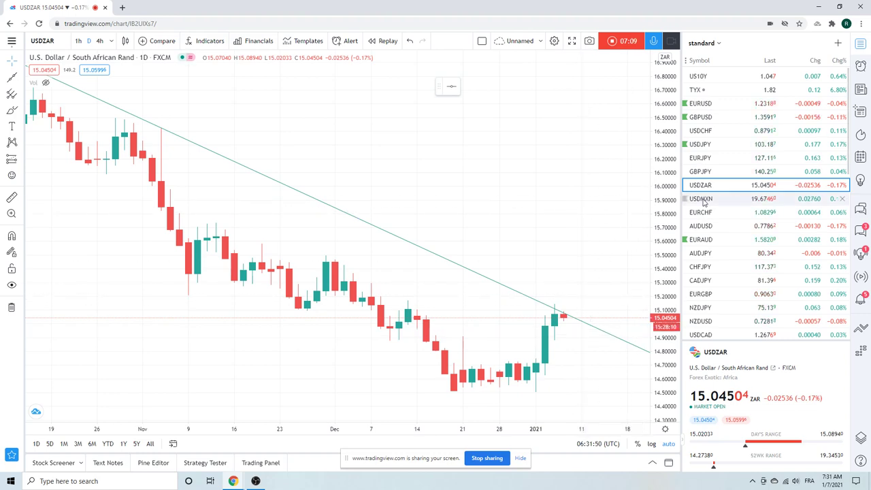
# - Chart USDMXN on daily candles and zoom in and out across 2018–2021
pyautogui.click(736, 200)
pyautogui.scroll(-3, 526, 189)
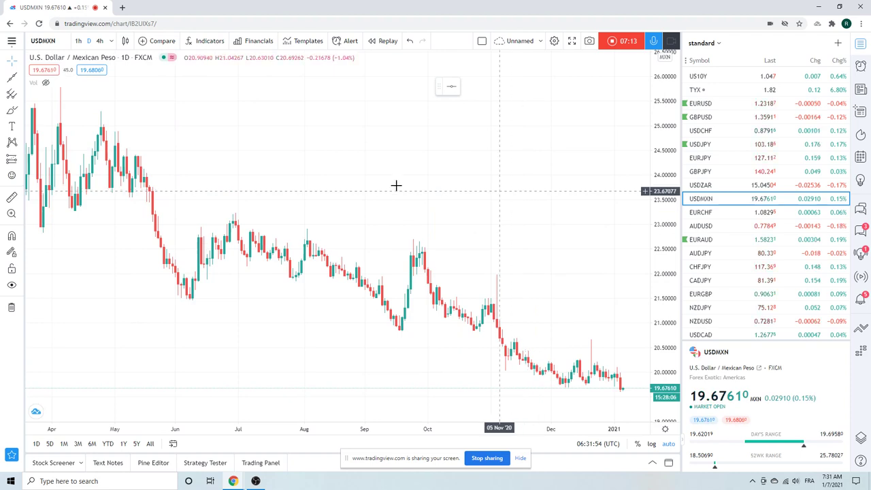
pyautogui.scroll(3, 330, 177)
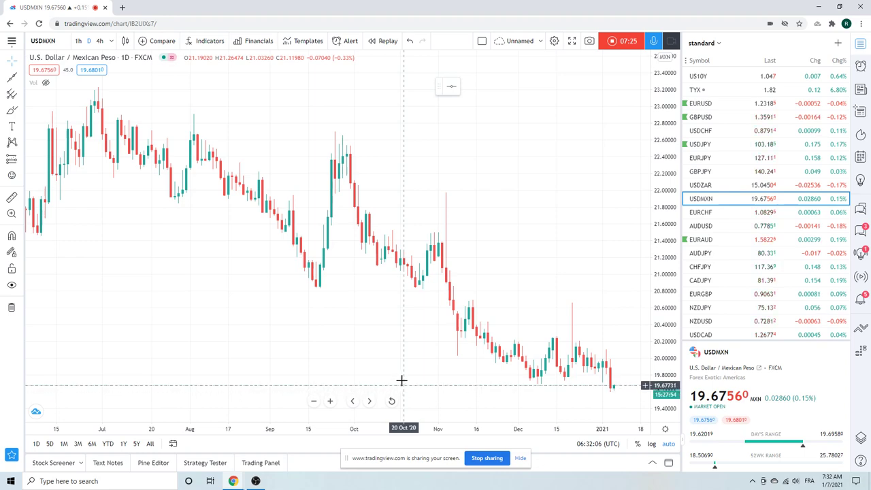
pyautogui.scroll(-4, 432, 218)
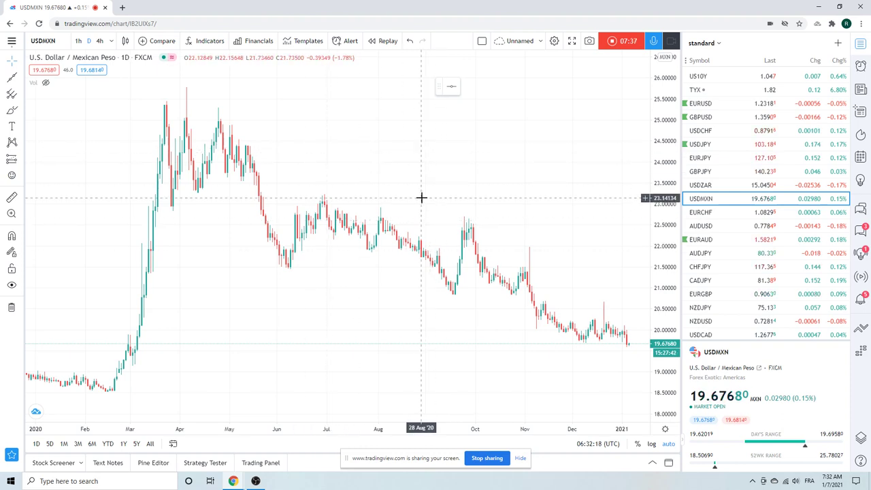
pyautogui.scroll(2, 422, 198)
pyautogui.scroll(-2, 421, 198)
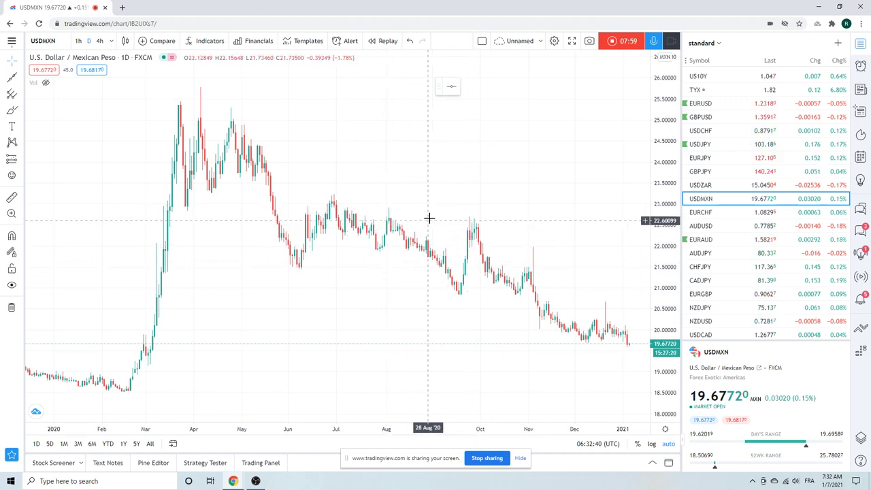
pyautogui.scroll(-1, 429, 218)
pyautogui.scroll(-3, 430, 218)
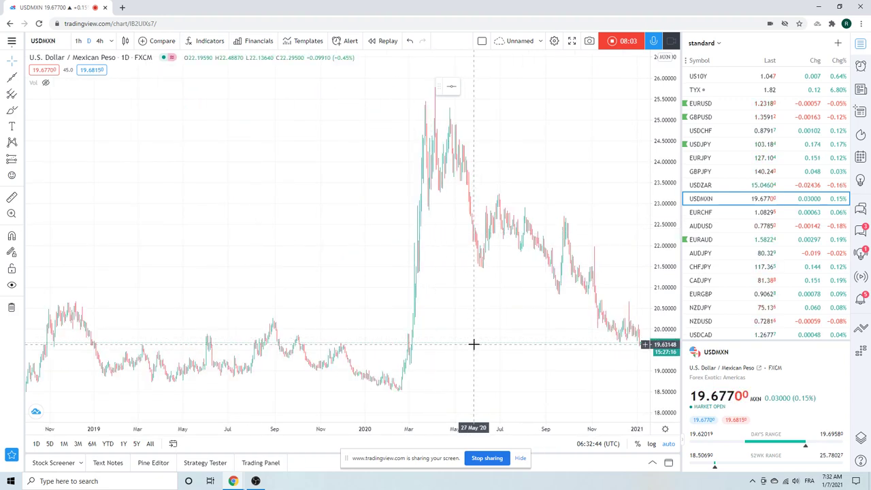
pyautogui.scroll(5, 399, 290)
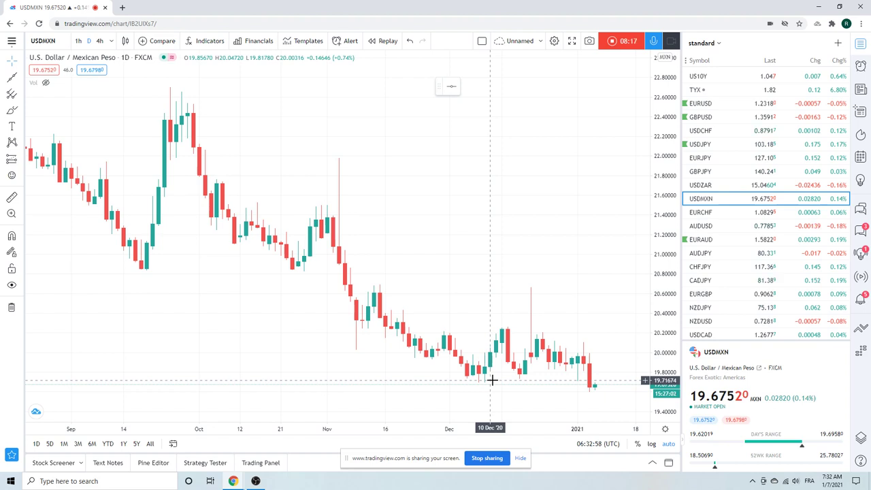
pyautogui.scroll(-2, 531, 291)
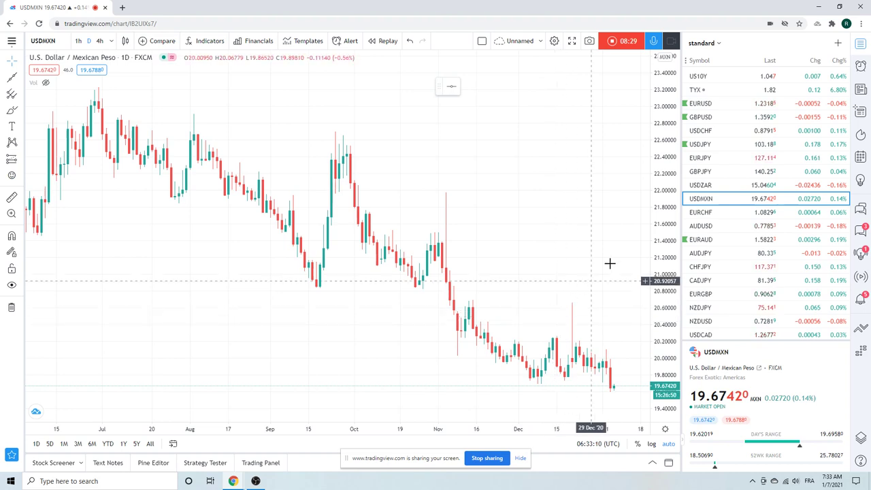
# - Chart AUDUSD, viewing it on 4-hour and then 1-hour candles
pyautogui.click(702, 228)
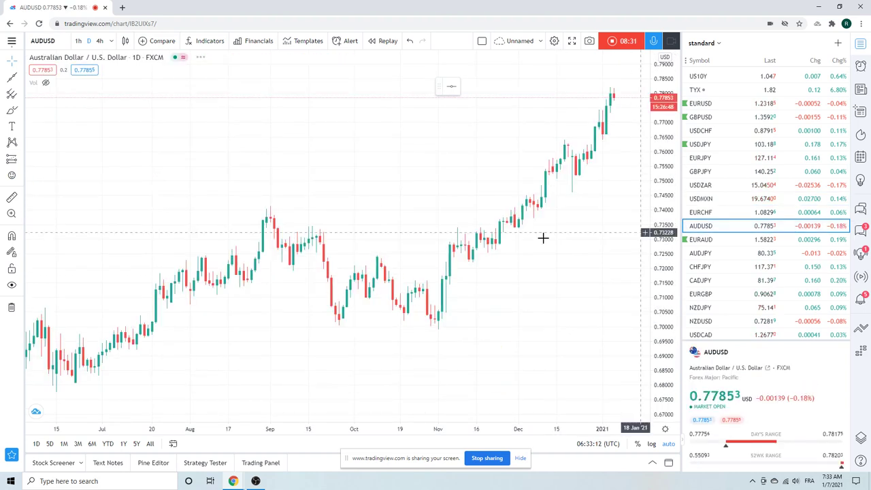
pyautogui.click(100, 41)
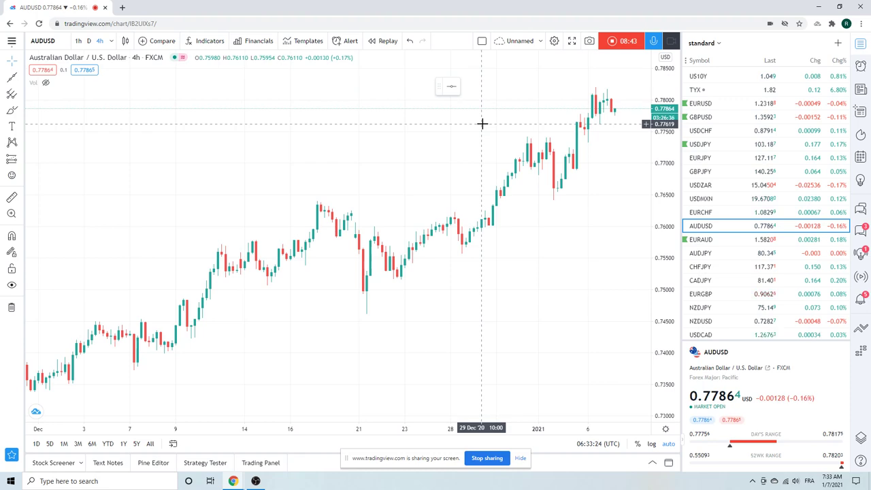
pyautogui.click(79, 40)
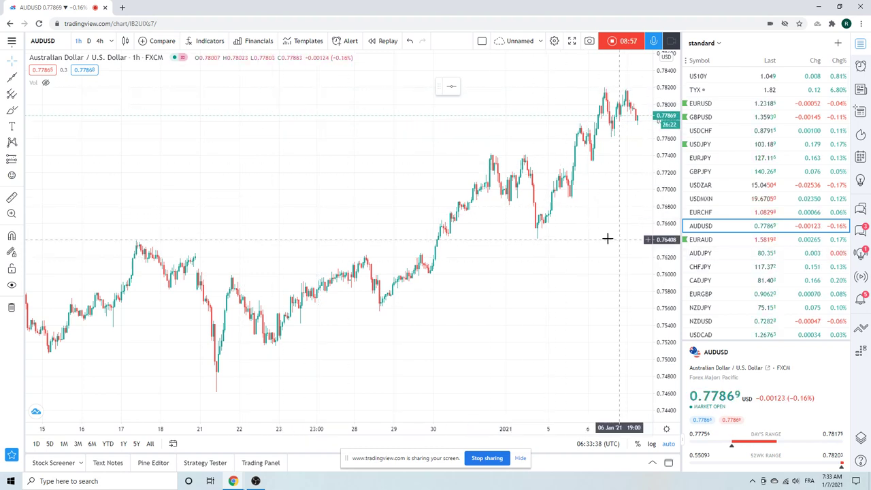
# - Step through AUDJPY and USDCAD, ending on USDCNH hourly candles at 6.43914
pyautogui.click(708, 254)
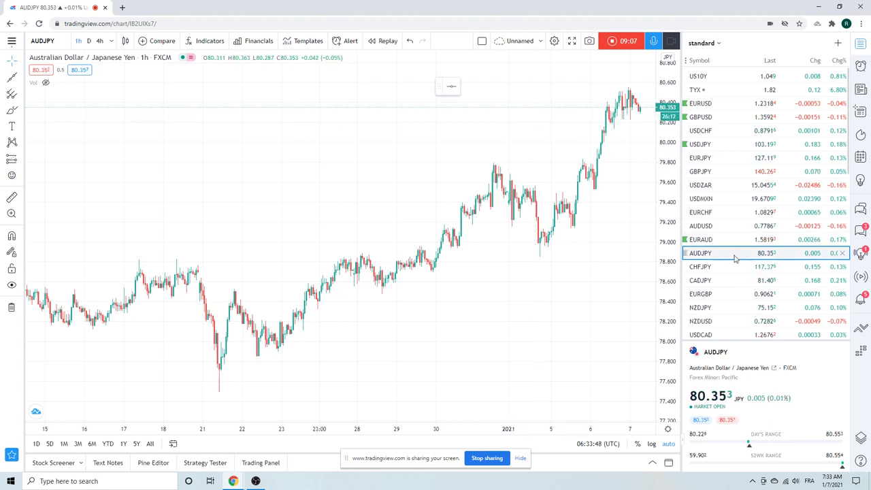
pyautogui.scroll(-2, 721, 265)
pyautogui.click(699, 292)
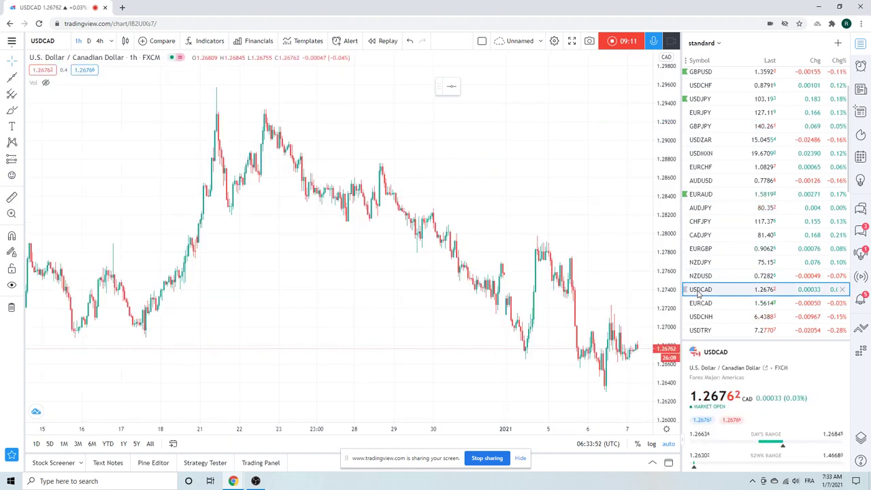
pyautogui.click(701, 317)
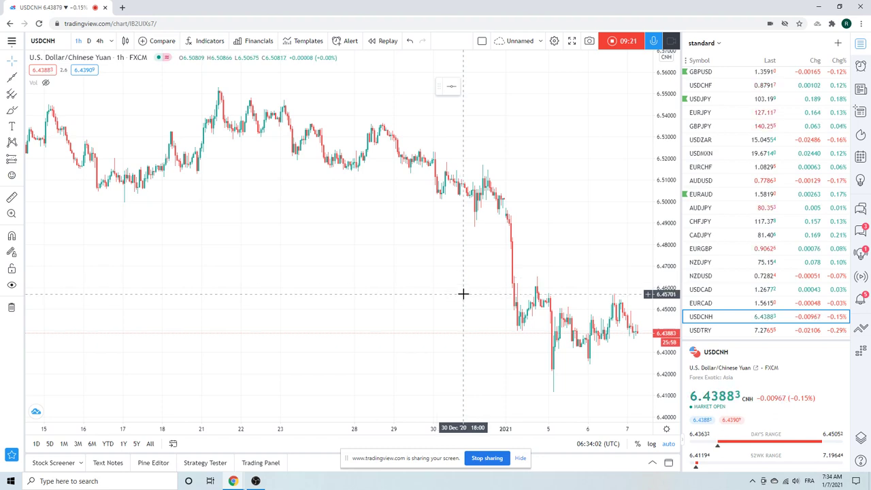
pyautogui.scroll(-2, 724, 232)
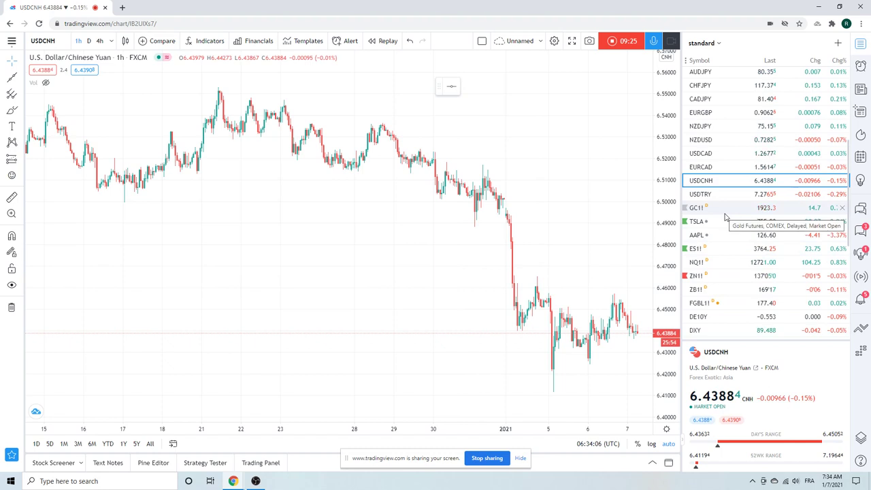
# - Show ZB1! T-Bond Futures on daily candles and zoom through its price history
pyautogui.click(696, 292)
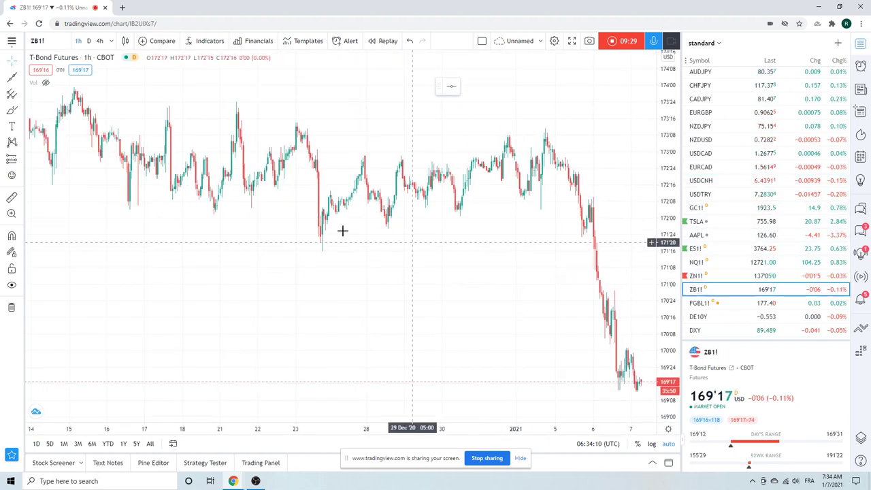
pyautogui.click(89, 41)
pyautogui.scroll(5, 417, 194)
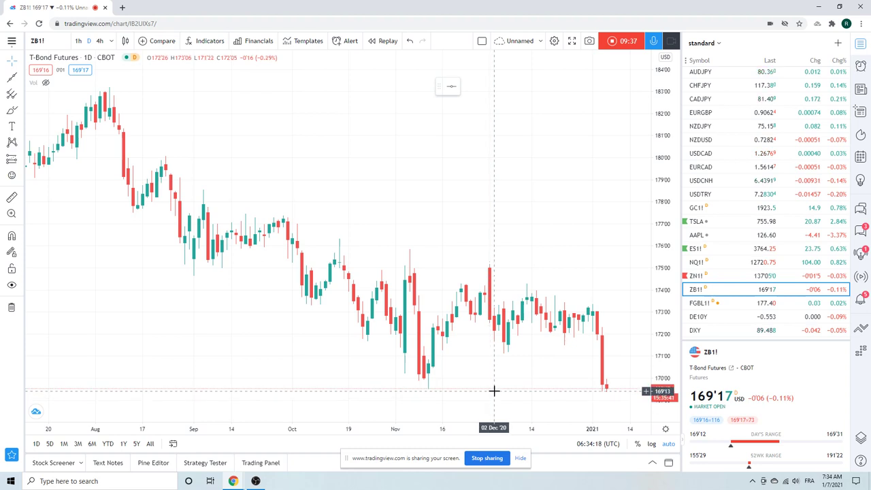
pyautogui.scroll(-3, 494, 381)
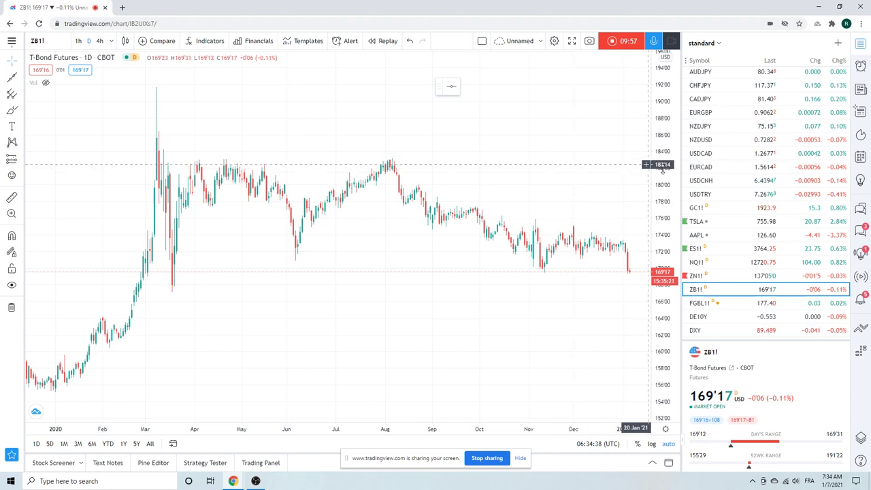
pyautogui.scroll(-3, 704, 179)
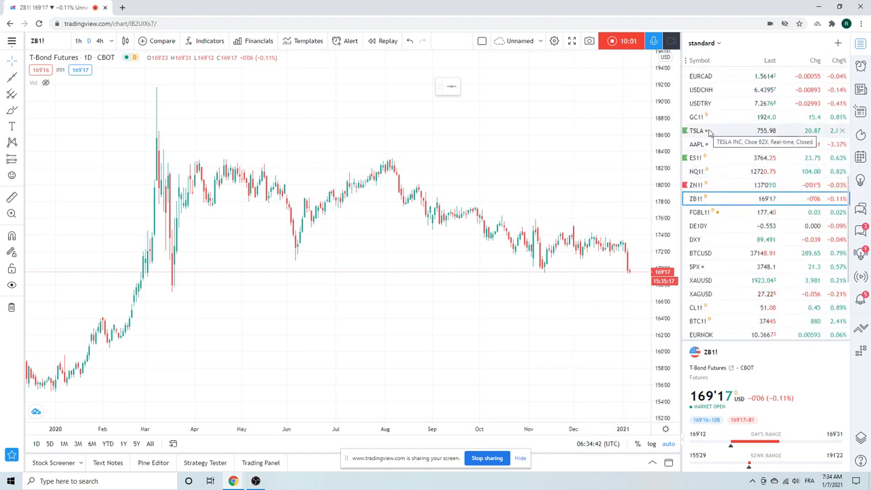
# - Briefly view ZN1! 10 Year T-Note Futures, then return to ZB1! and zoom the chart
pyautogui.click(696, 189)
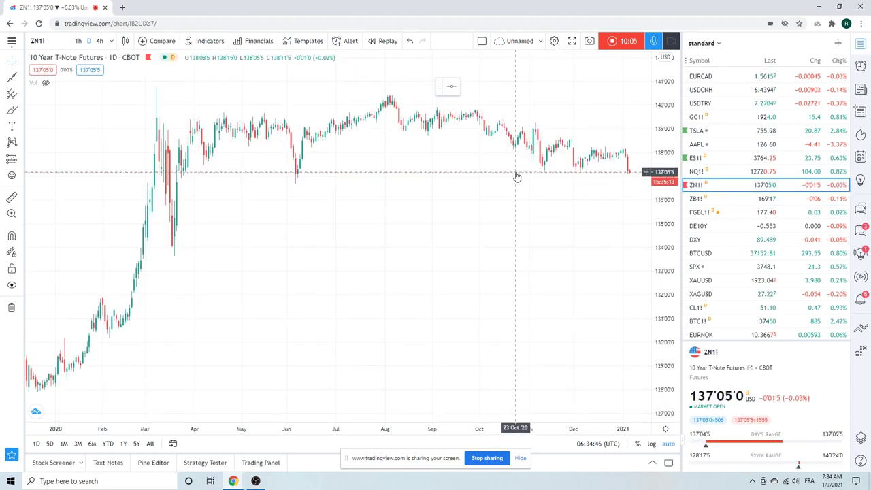
pyautogui.click(707, 200)
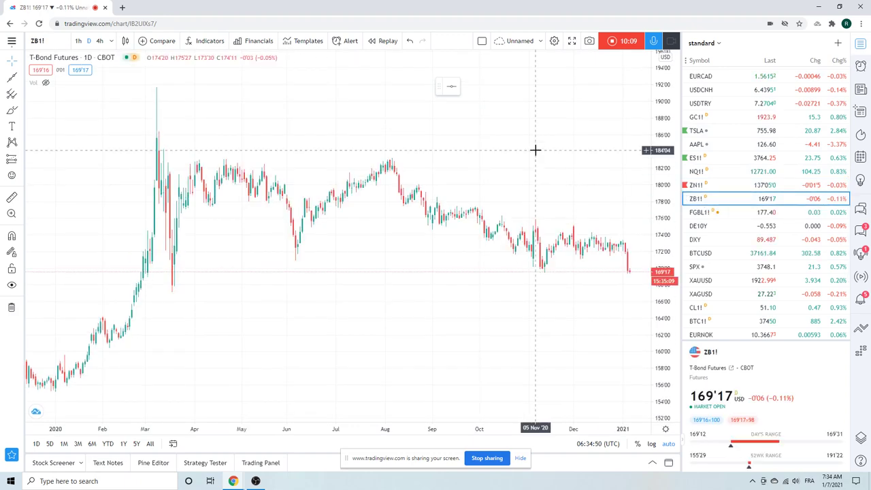
pyautogui.scroll(3, 441, 129)
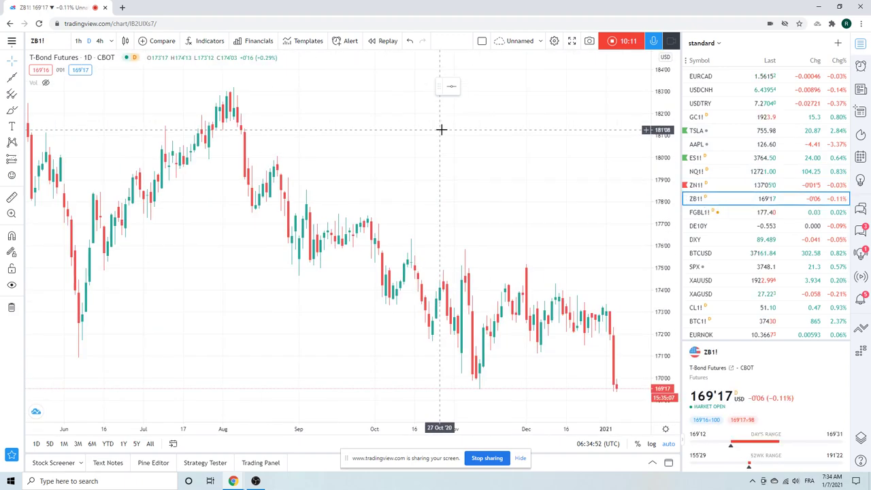
pyautogui.scroll(-2, 445, 132)
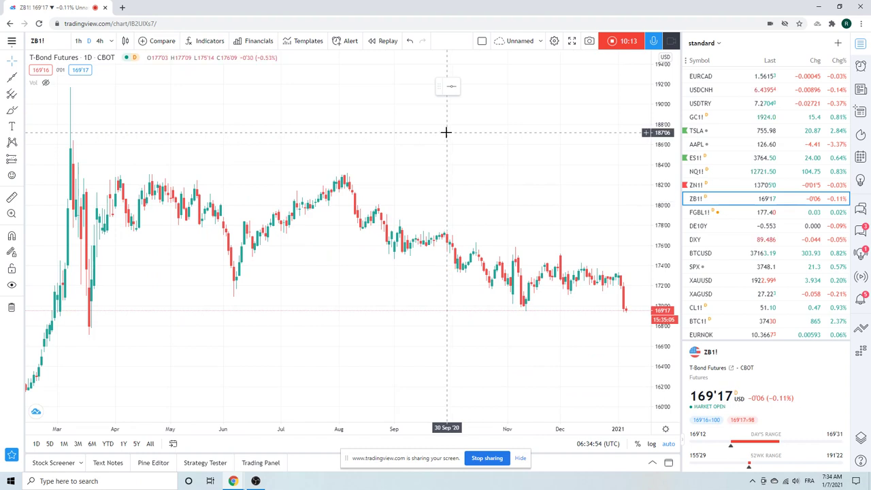